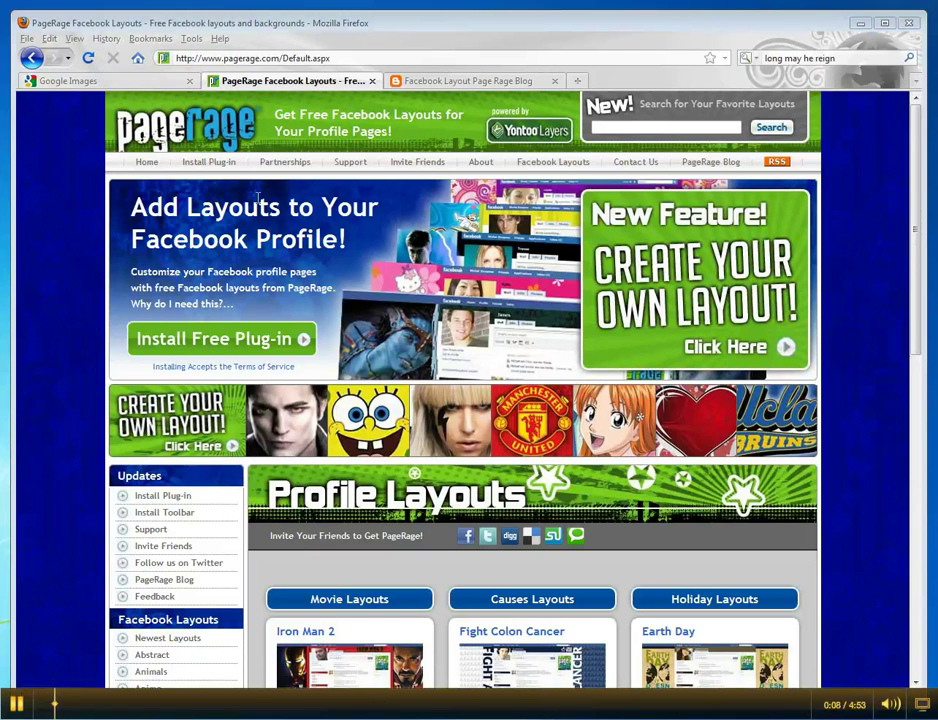
Step: Search Google Images for 'sandra bullock oscars'
click(155, 84)
text(sandr)
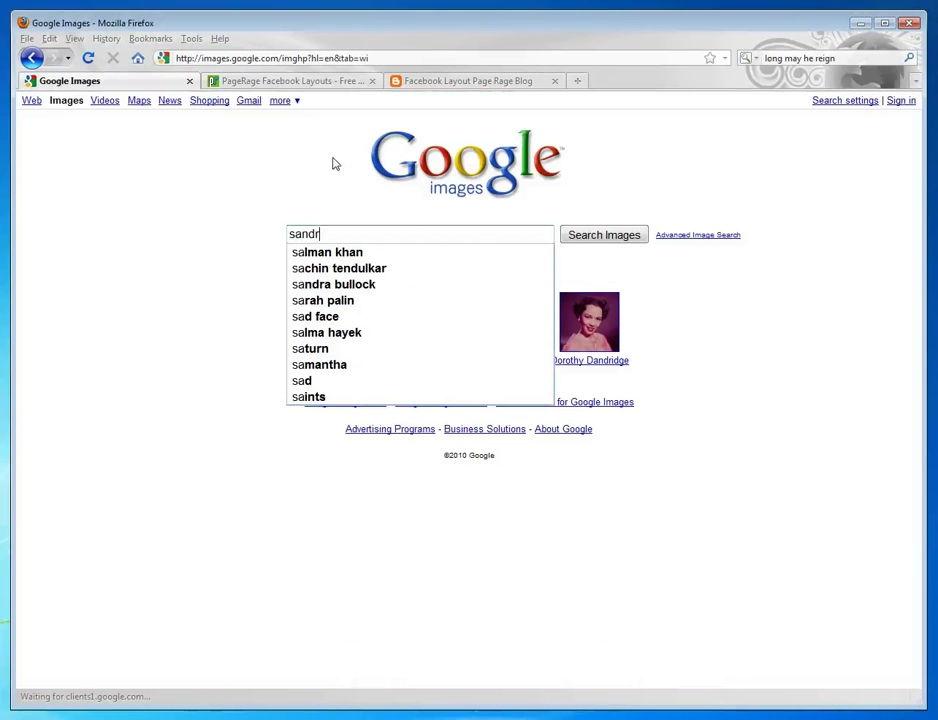
text(a bullock o)
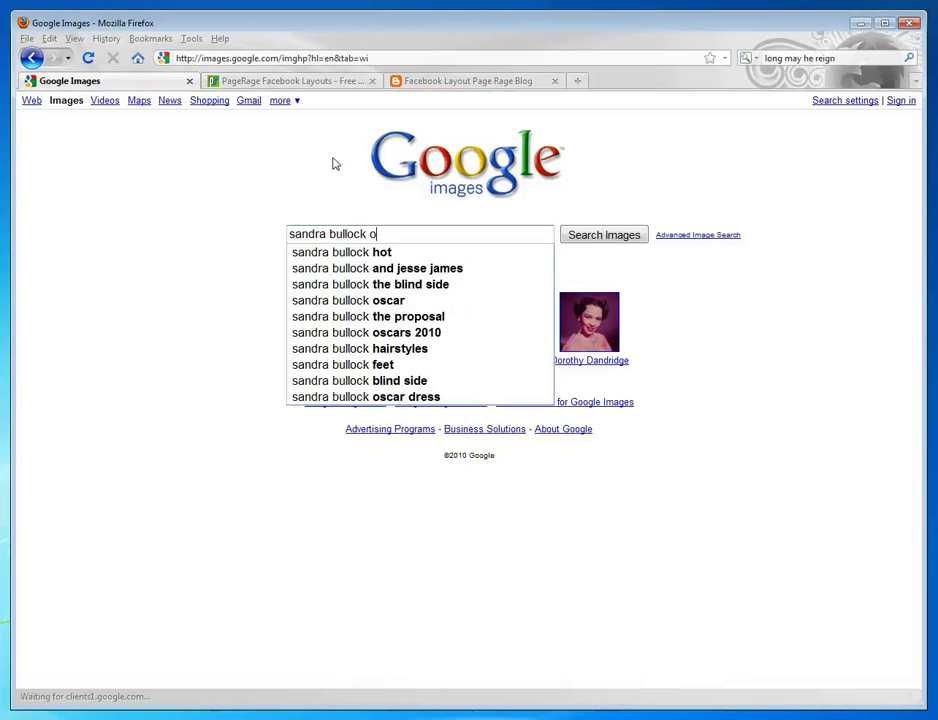
text(scars)
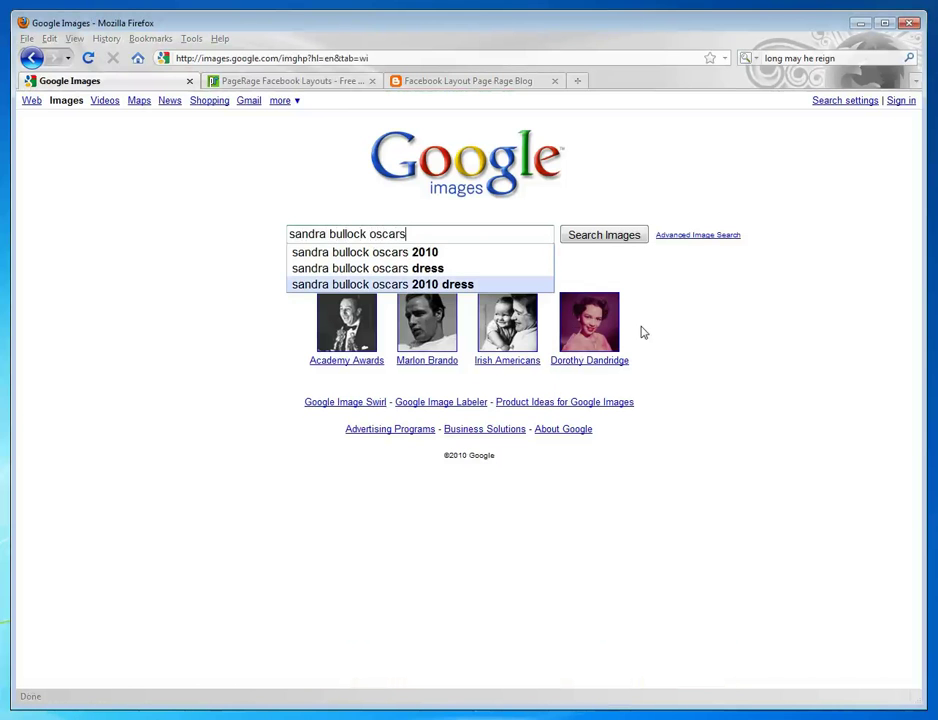
click(612, 237)
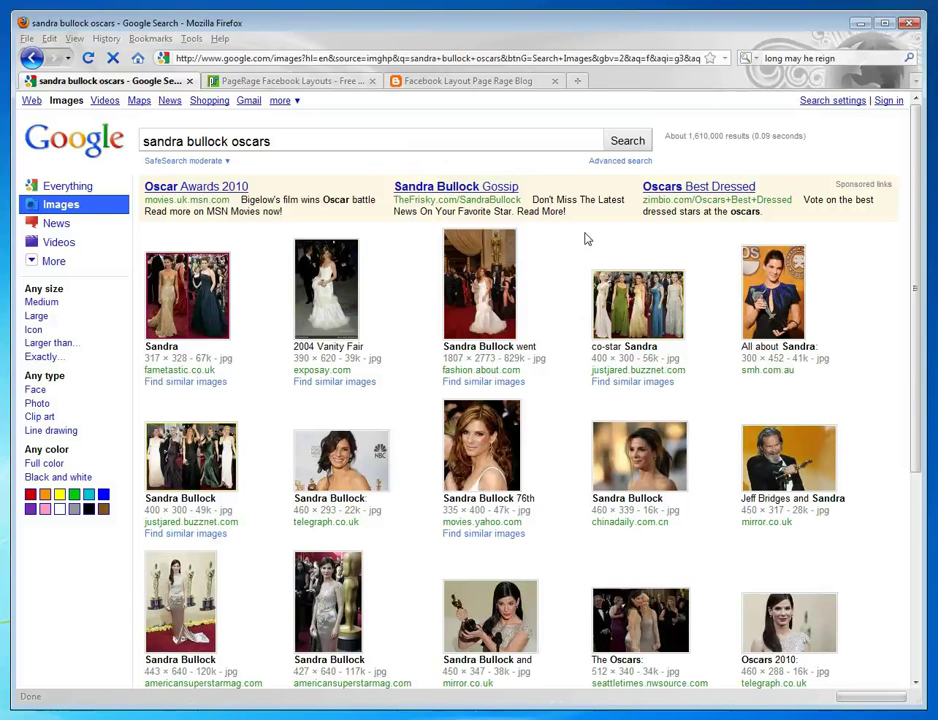
Step: Filter results to tall images larger than 1024×768, then return to the PageRage tab
click(620, 163)
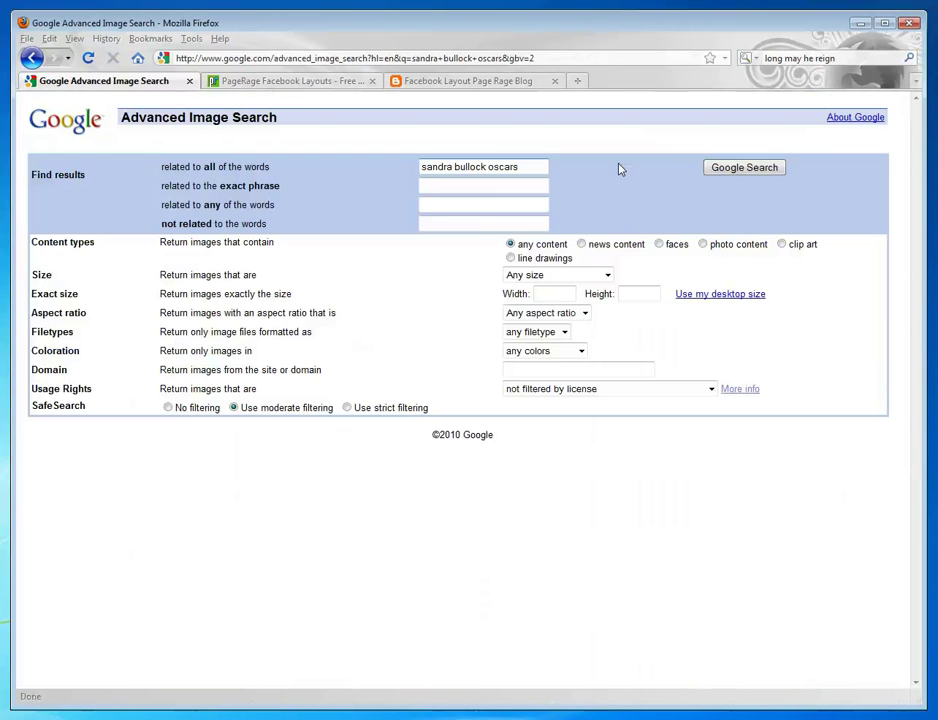
click(563, 279)
click(565, 382)
click(553, 316)
click(551, 342)
click(738, 168)
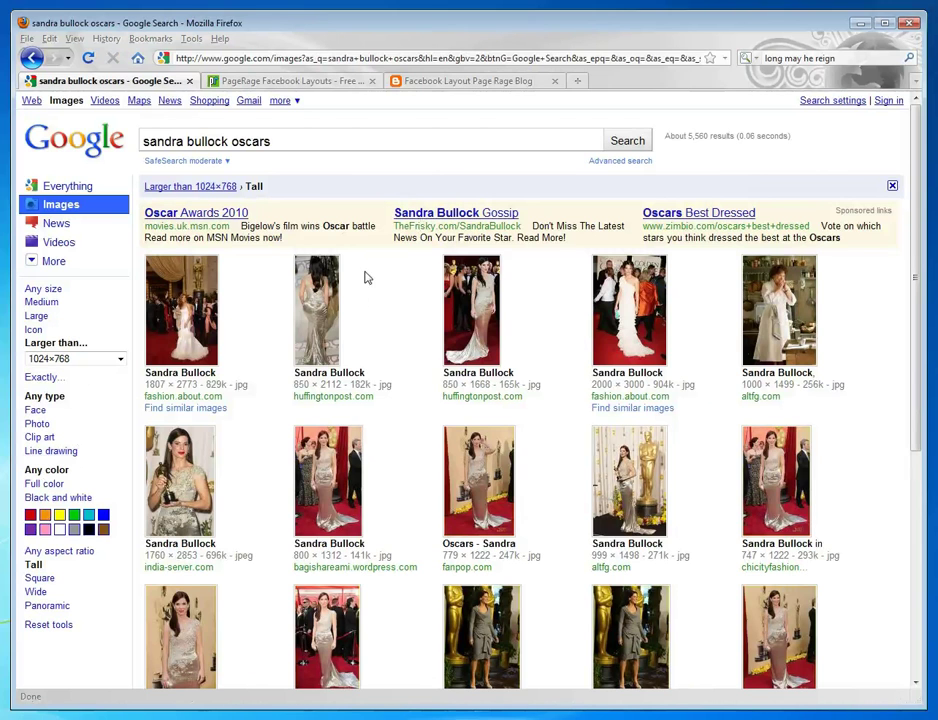
click(300, 81)
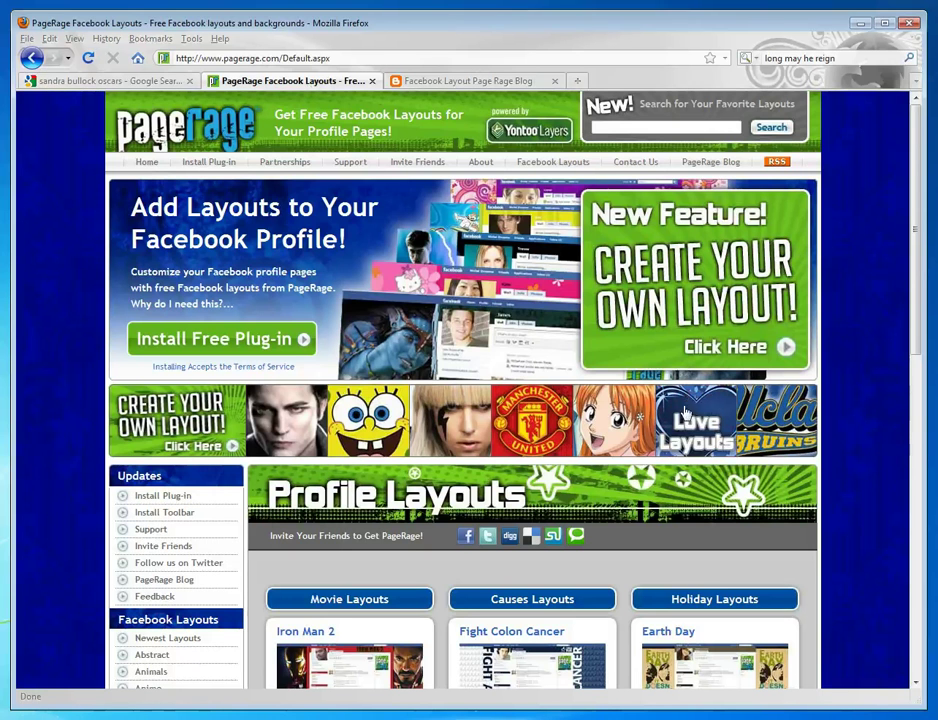
Step: Start a custom layout and look at the title bar colour grid without changing it
click(708, 300)
scroll(406, 181, down, 2)
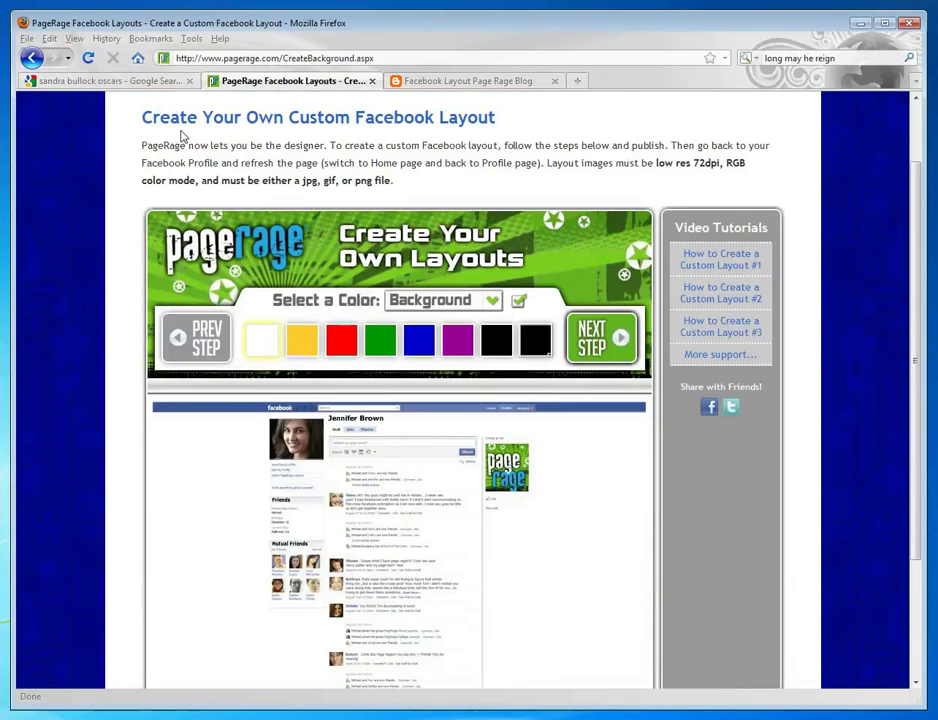
scroll(638, 285, down, 2)
click(417, 218)
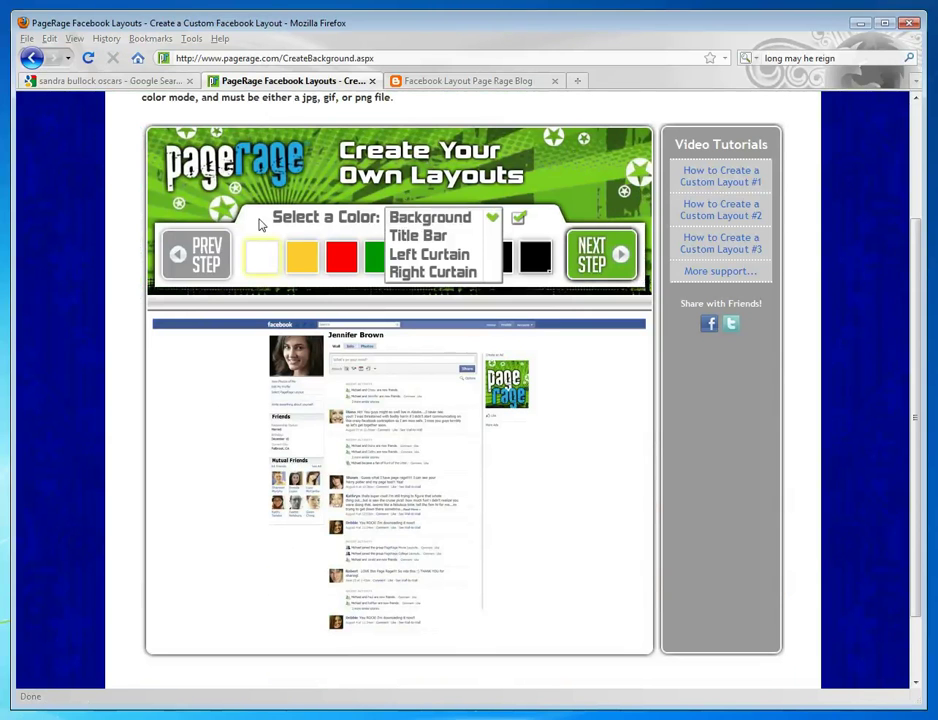
click(241, 404)
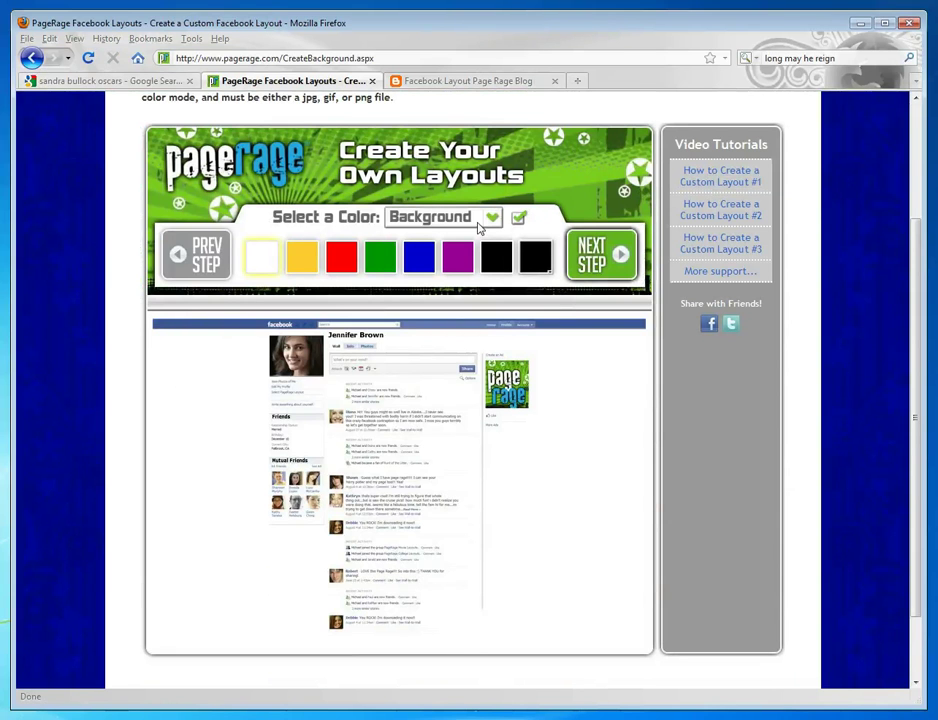
click(478, 229)
click(465, 238)
click(537, 257)
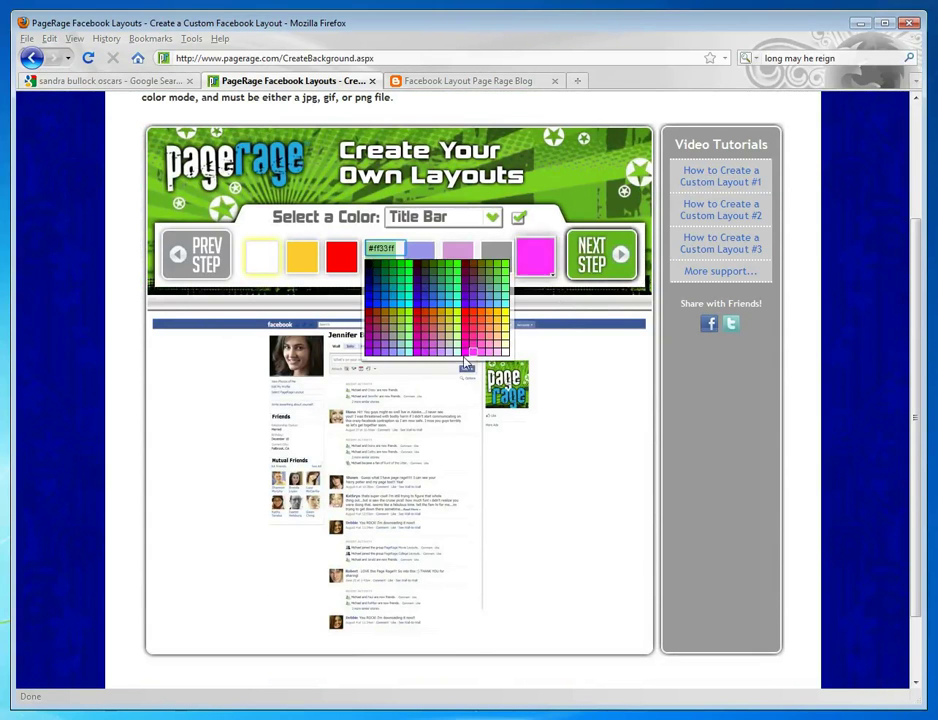
click(452, 338)
Step: Colour the left and right curtains grey and continue to the image upload step
click(458, 229)
click(430, 254)
click(536, 257)
click(455, 345)
click(491, 217)
click(462, 277)
click(532, 257)
click(450, 341)
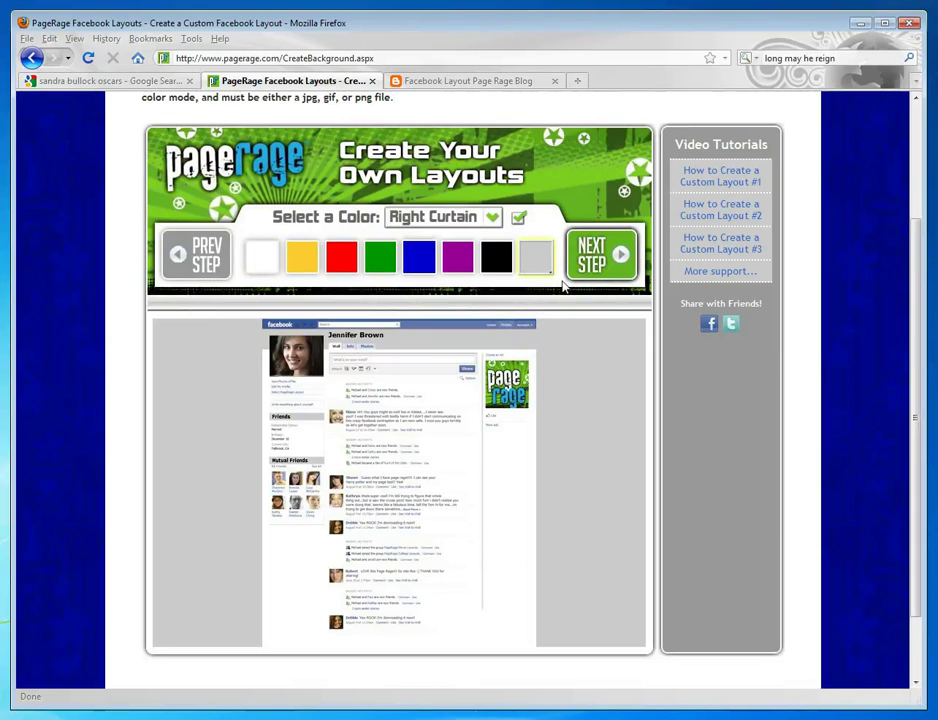
click(593, 264)
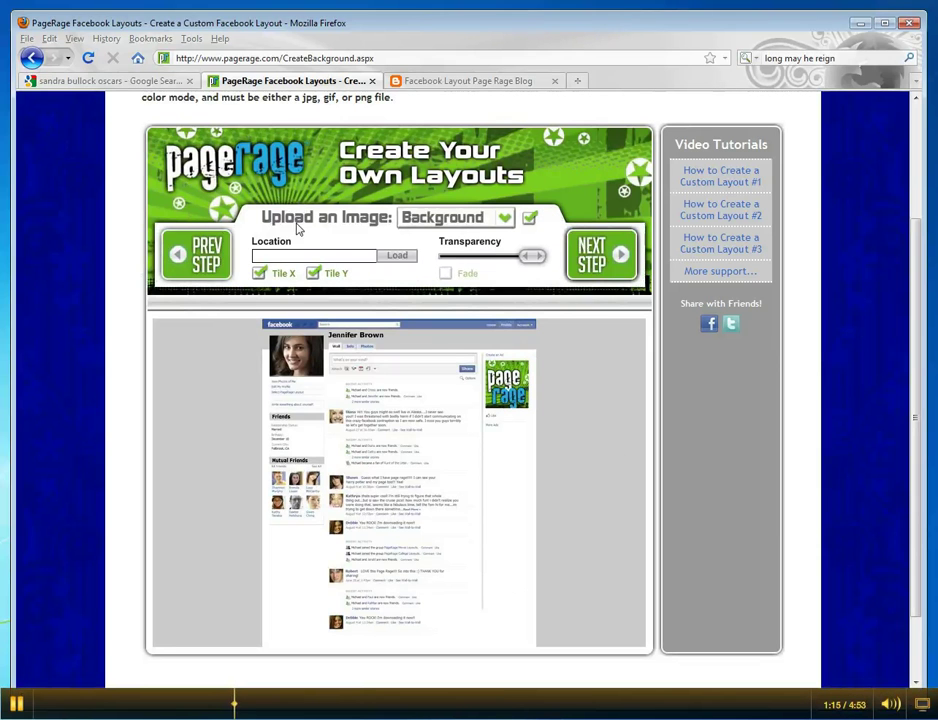
Step: Upload name.jpg as the Title Bar image
click(436, 220)
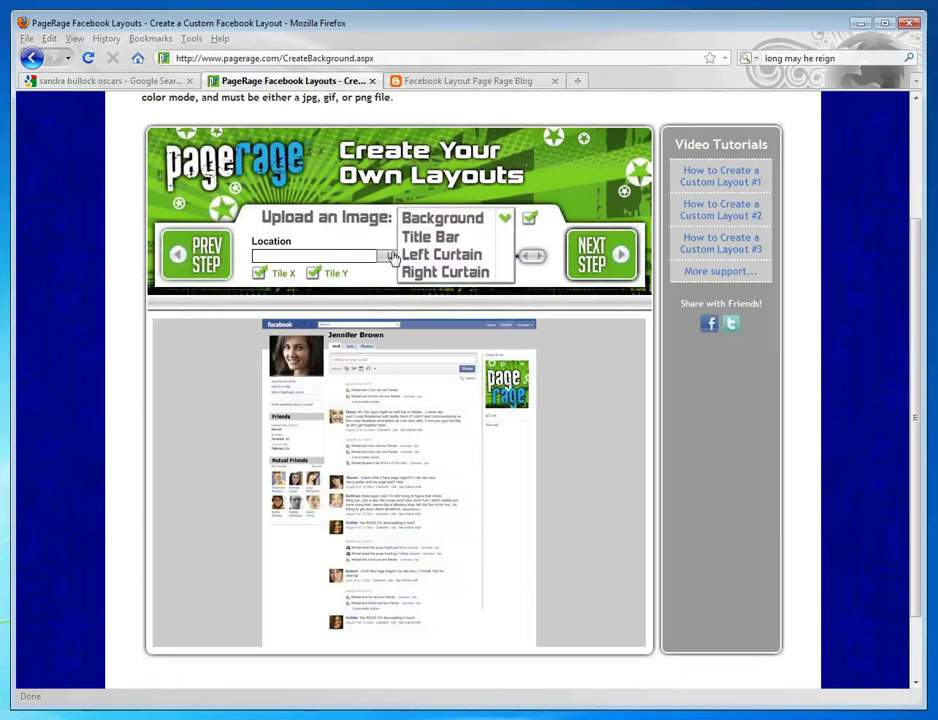
click(405, 240)
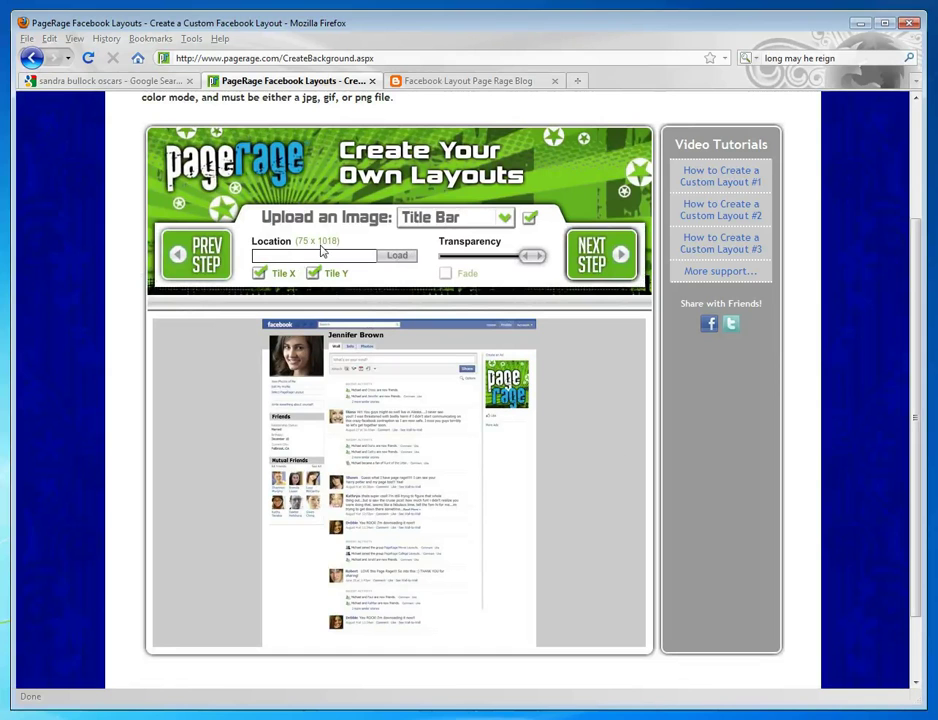
drag(344, 243, 300, 246)
click(397, 256)
click(132, 150)
click(390, 303)
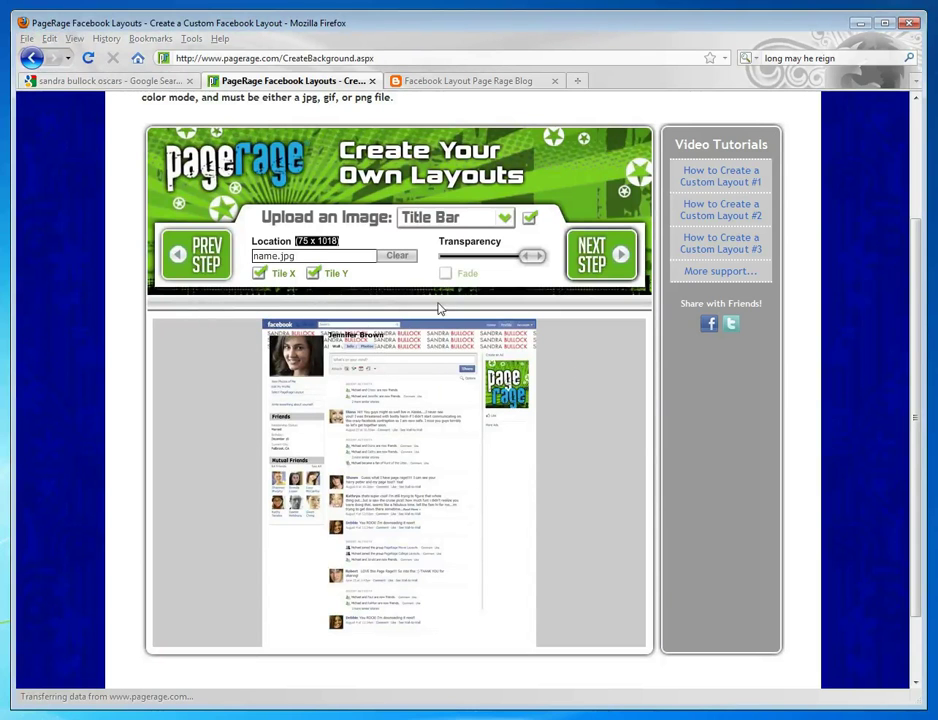
Step: Tile the title image both across and down, and lower its transparency slightly
click(313, 273)
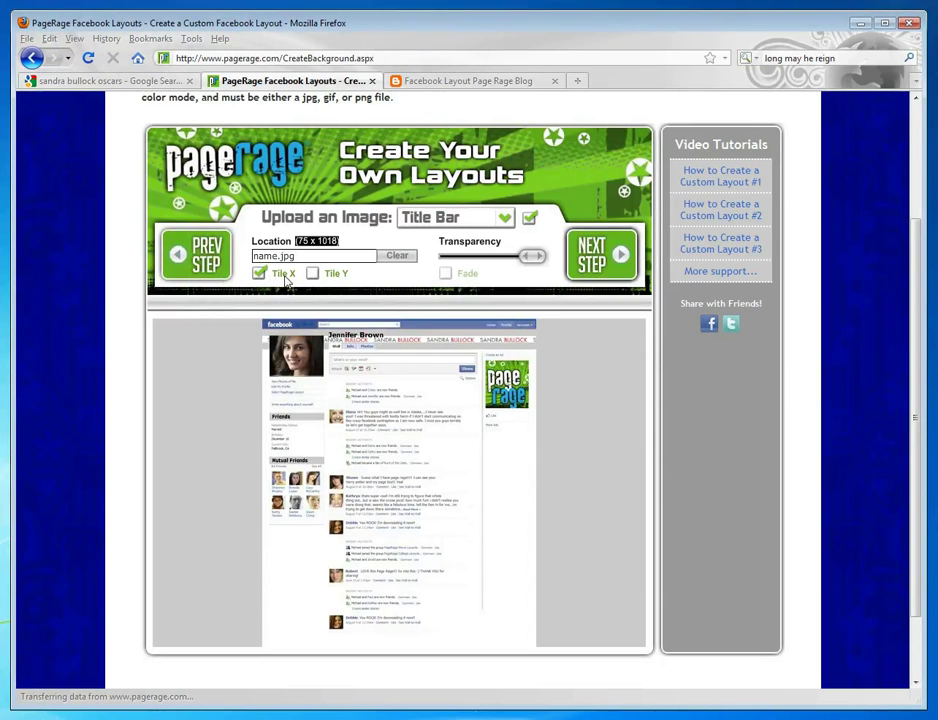
click(259, 274)
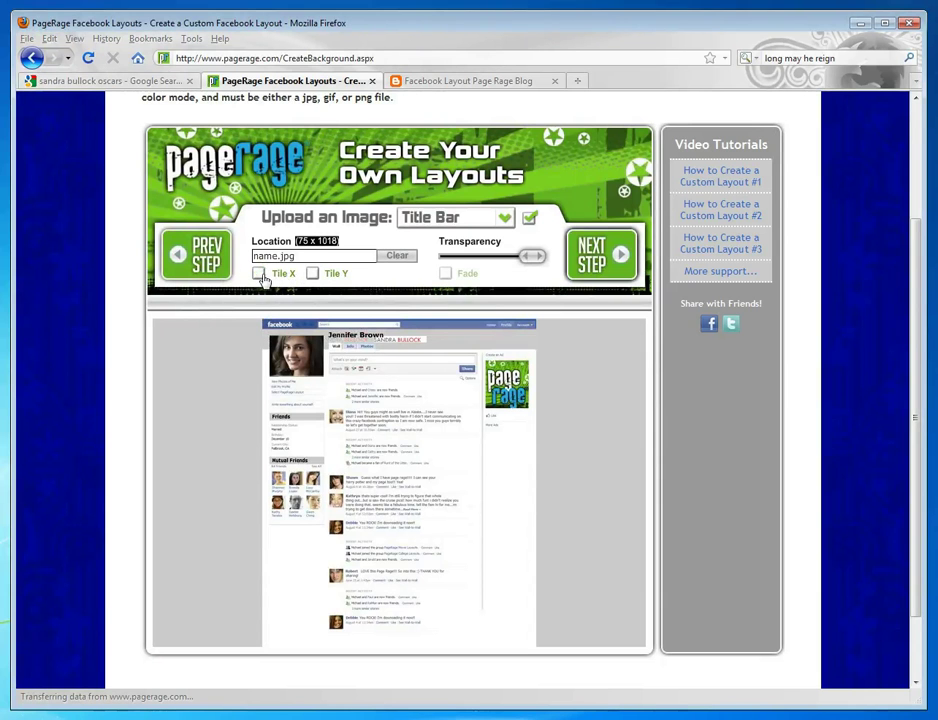
click(314, 274)
click(313, 274)
click(259, 273)
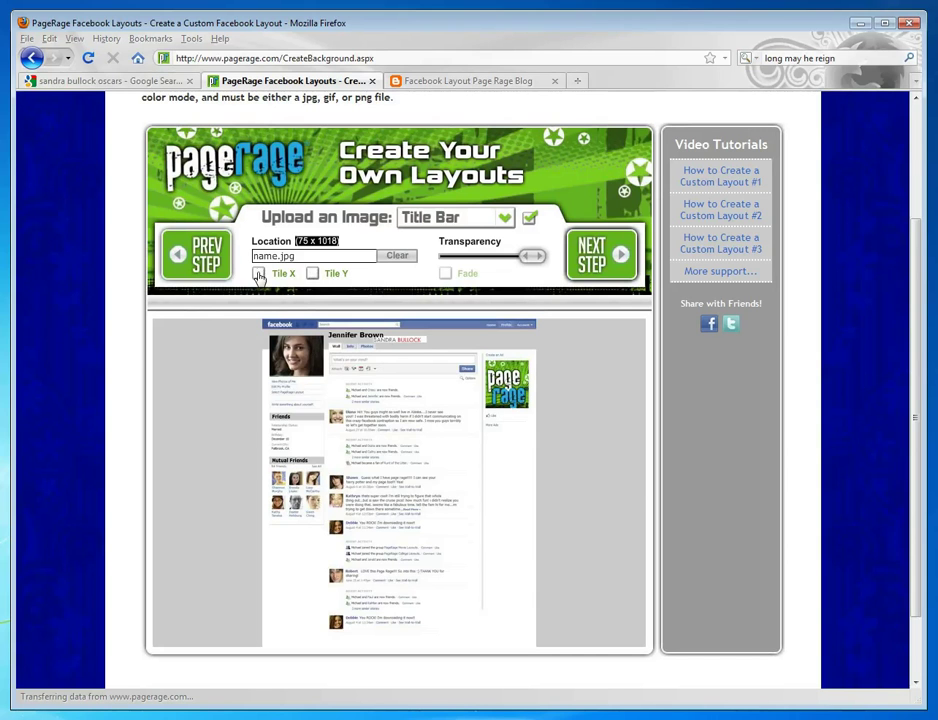
click(313, 273)
drag(534, 260, 511, 260)
click(472, 222)
Step: Load the sandra-bullock photo onto the Left Curtain
click(461, 257)
click(396, 260)
click(134, 230)
click(395, 301)
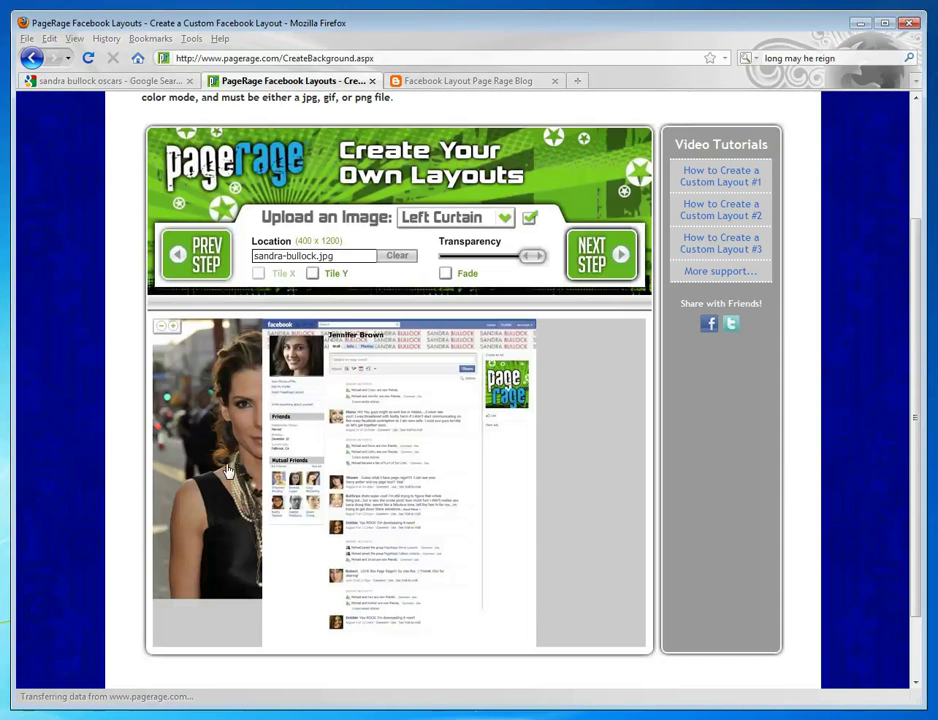
Step: Resize and position the left curtain photo around her face, and fade its bottom
drag(228, 472, 174, 428)
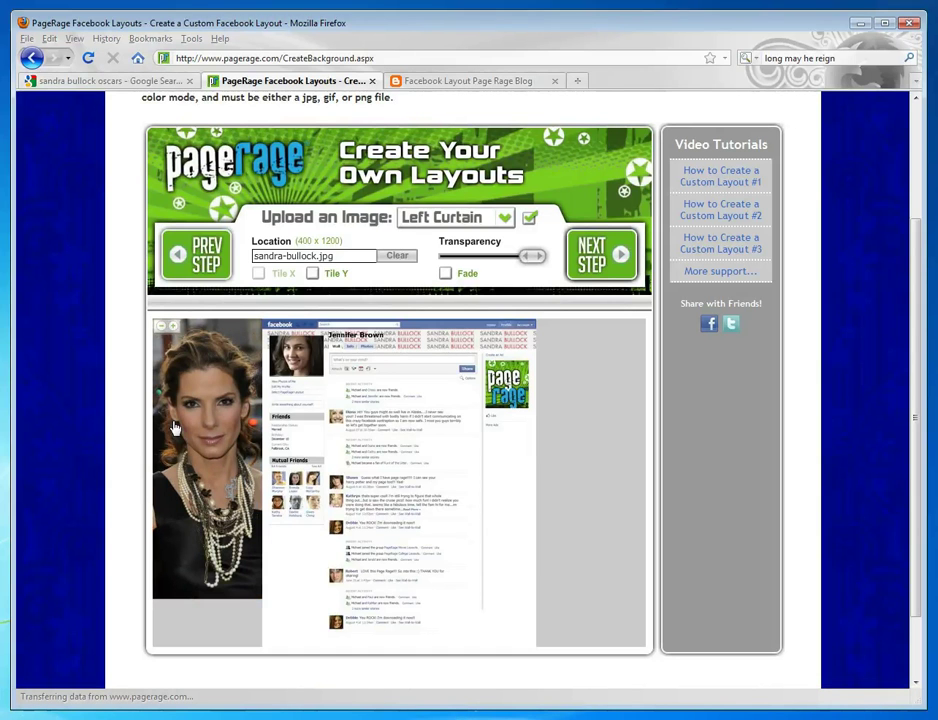
click(159, 328)
click(159, 328)
click(159, 328)
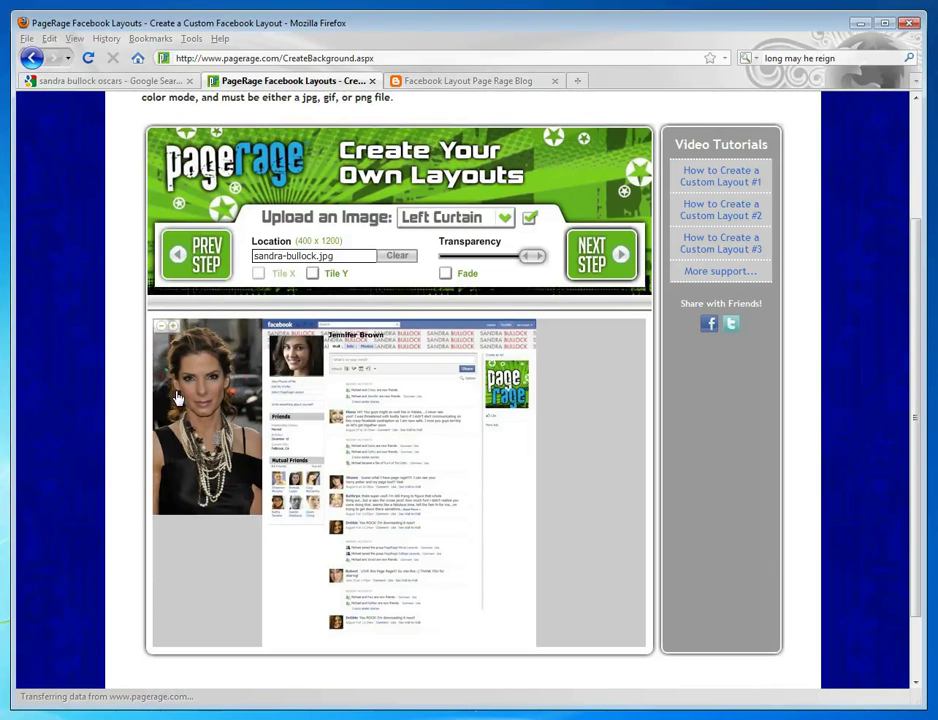
click(173, 327)
click(173, 327)
drag(210, 388, 191, 396)
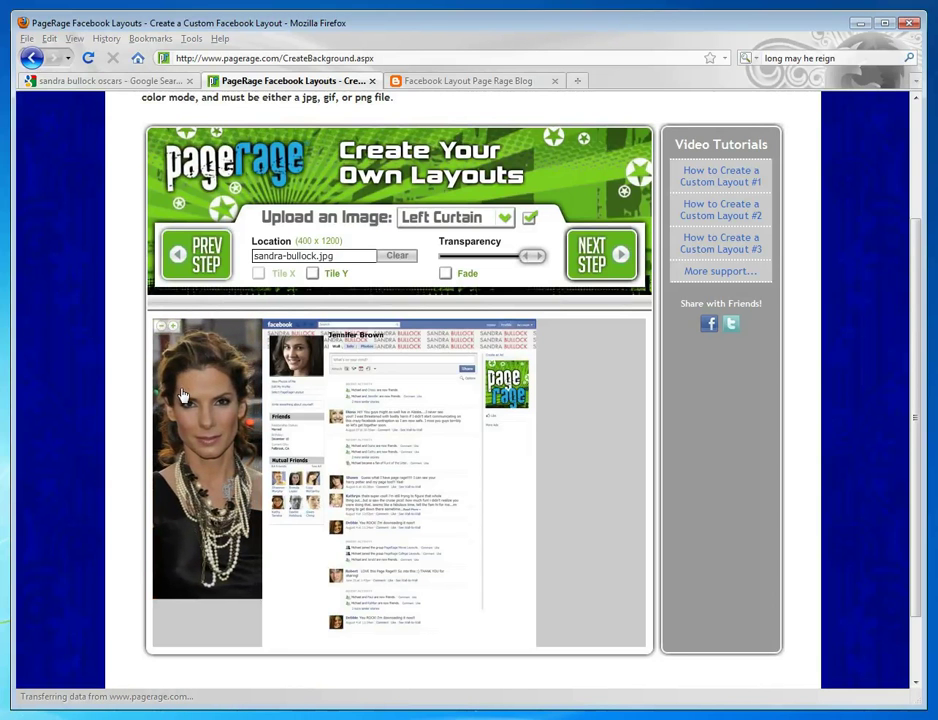
click(448, 277)
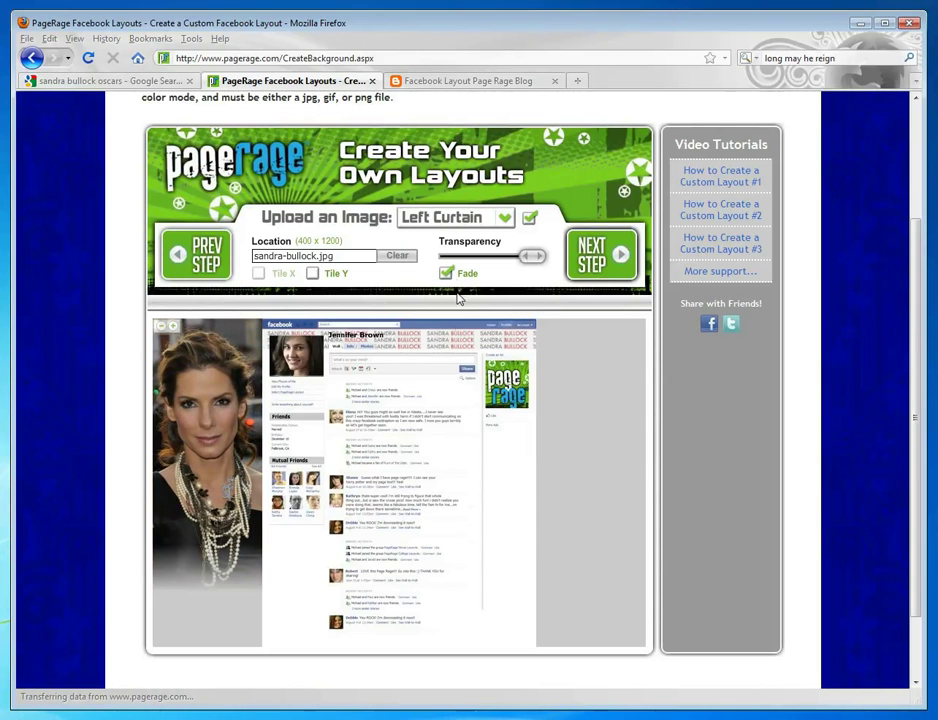
click(490, 224)
Step: Load sandra-bullock-5.jpg onto the Right Curtain
click(440, 272)
click(398, 260)
click(289, 220)
click(406, 302)
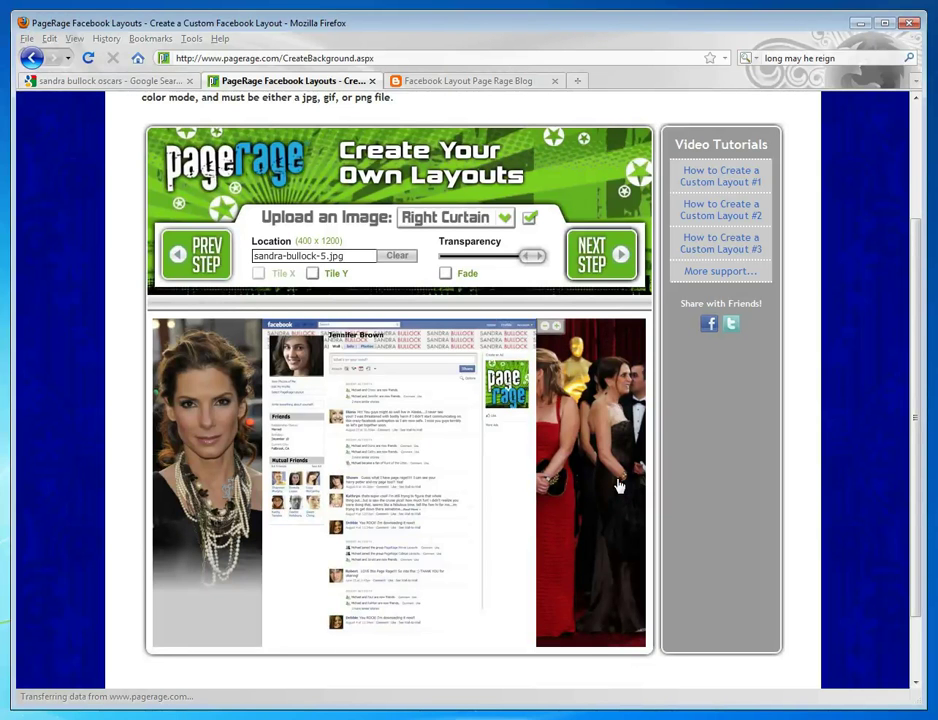
Step: Centre Sandra Bullock in the right curtain, fade its bottom, and continue to text colour
click(543, 330)
click(544, 330)
click(545, 330)
click(546, 330)
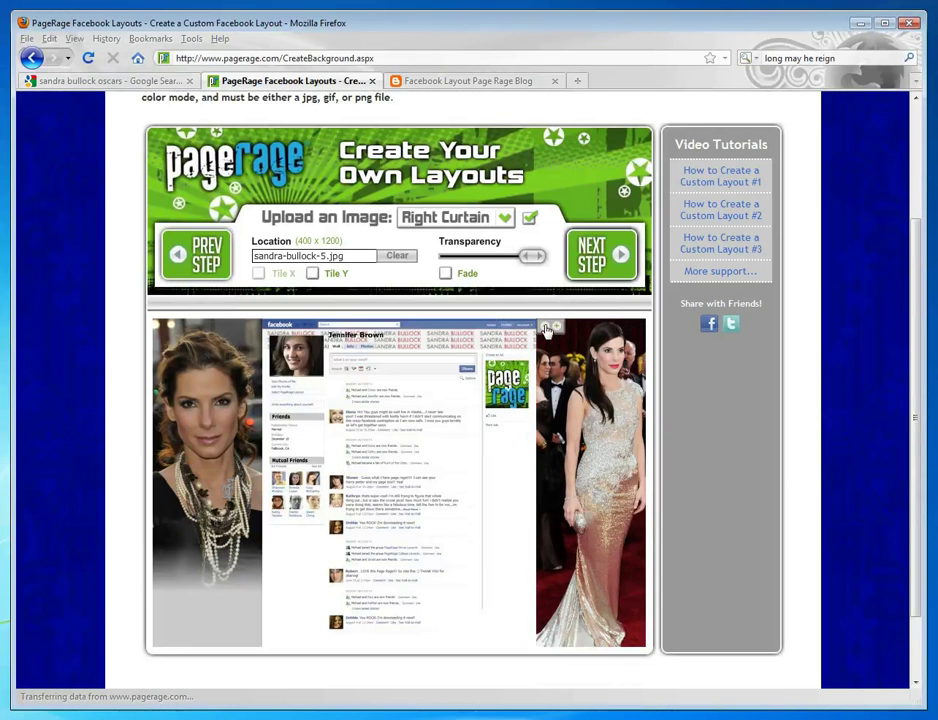
drag(546, 330, 597, 446)
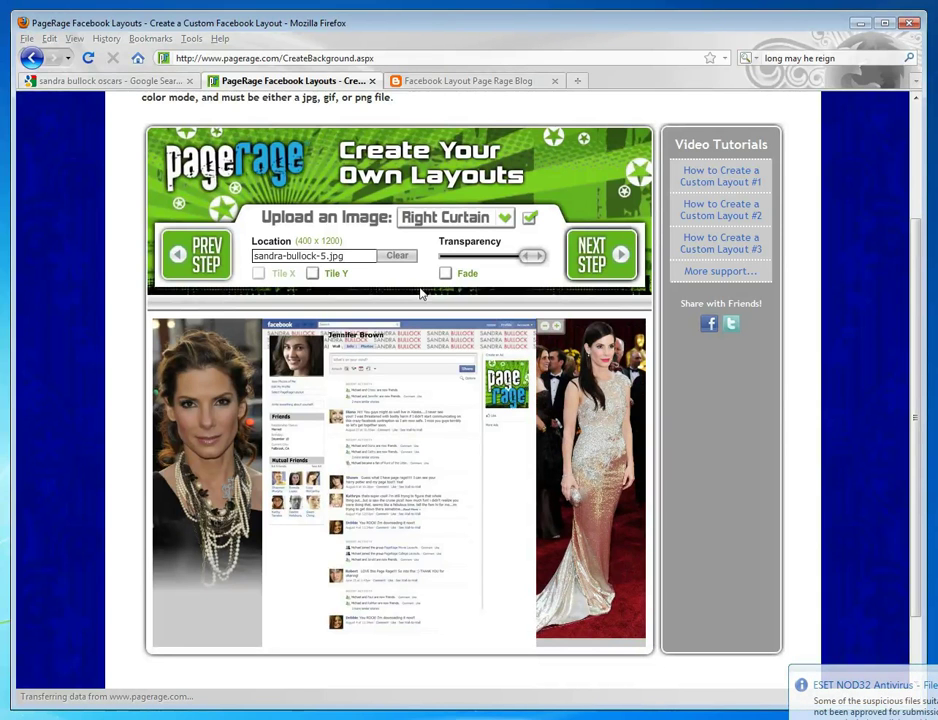
click(446, 274)
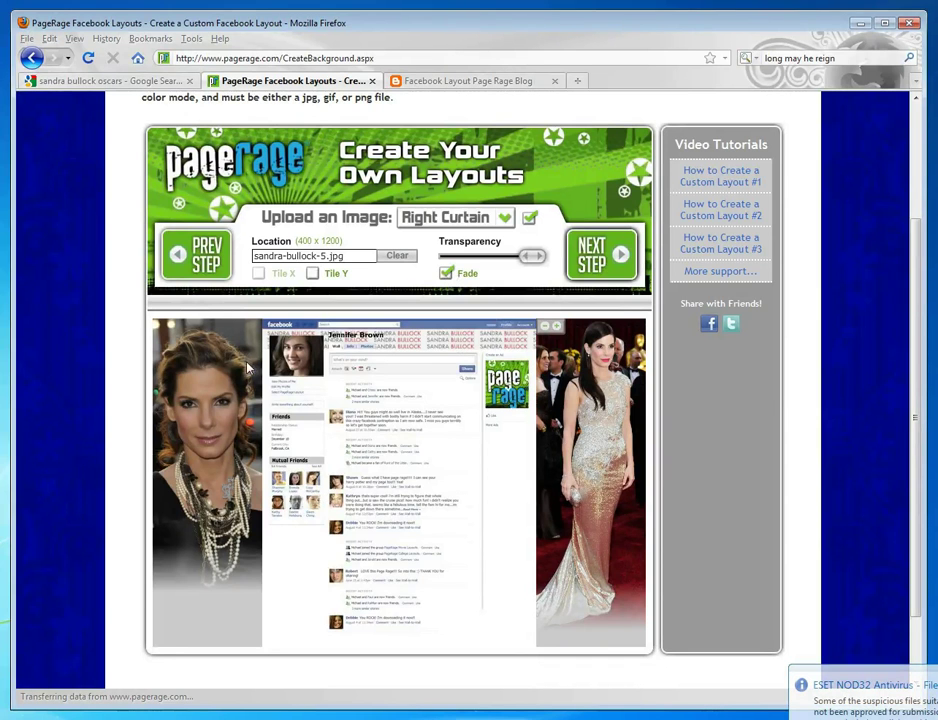
click(592, 254)
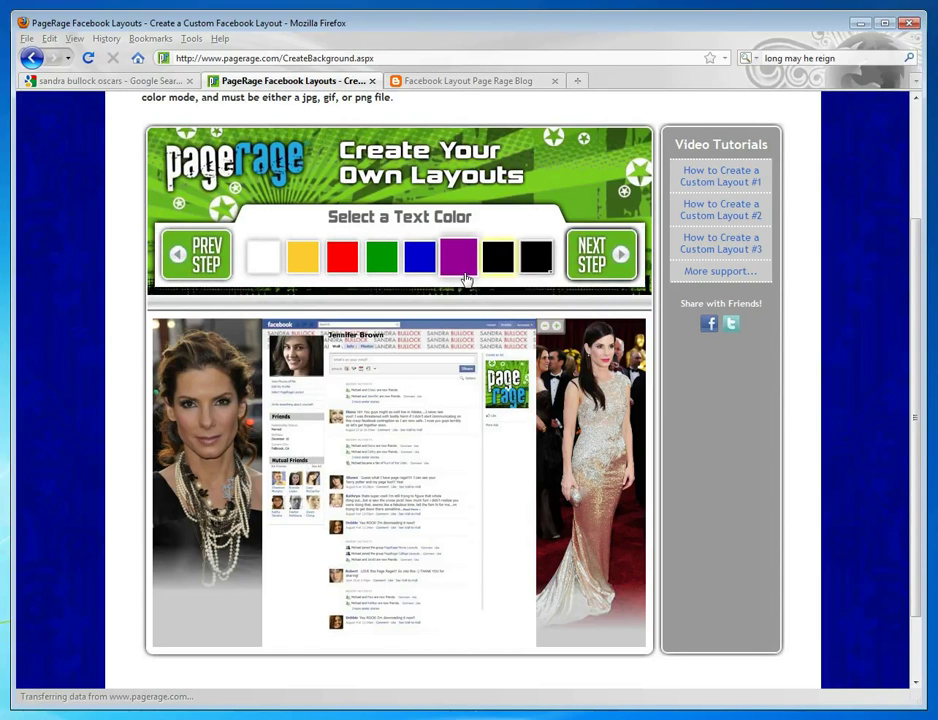
Step: Try purple and a custom green, then set the layout text to black and continue
click(459, 258)
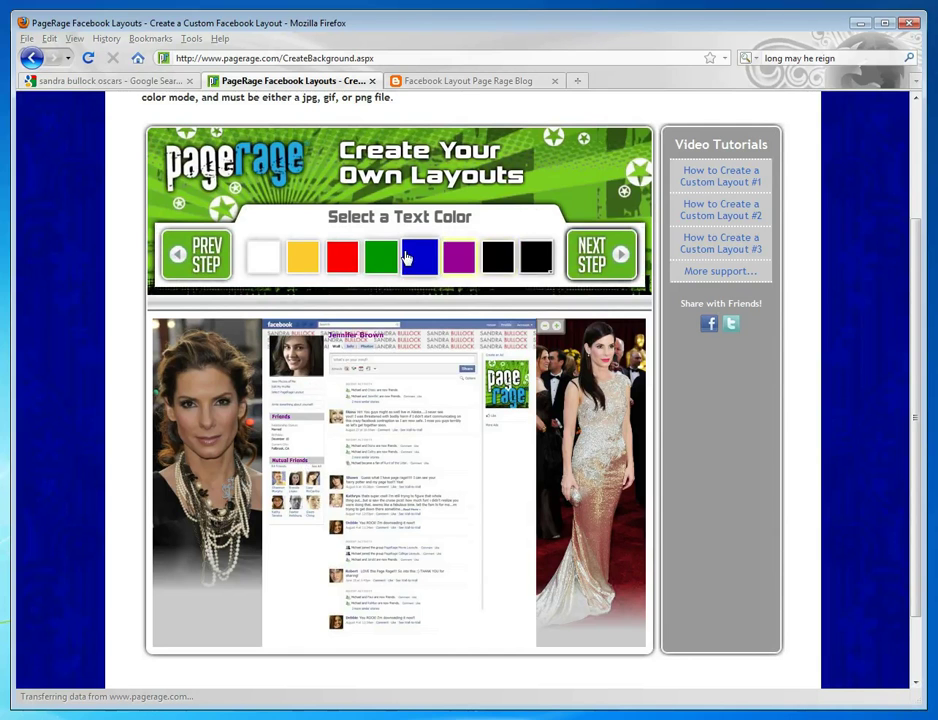
click(533, 258)
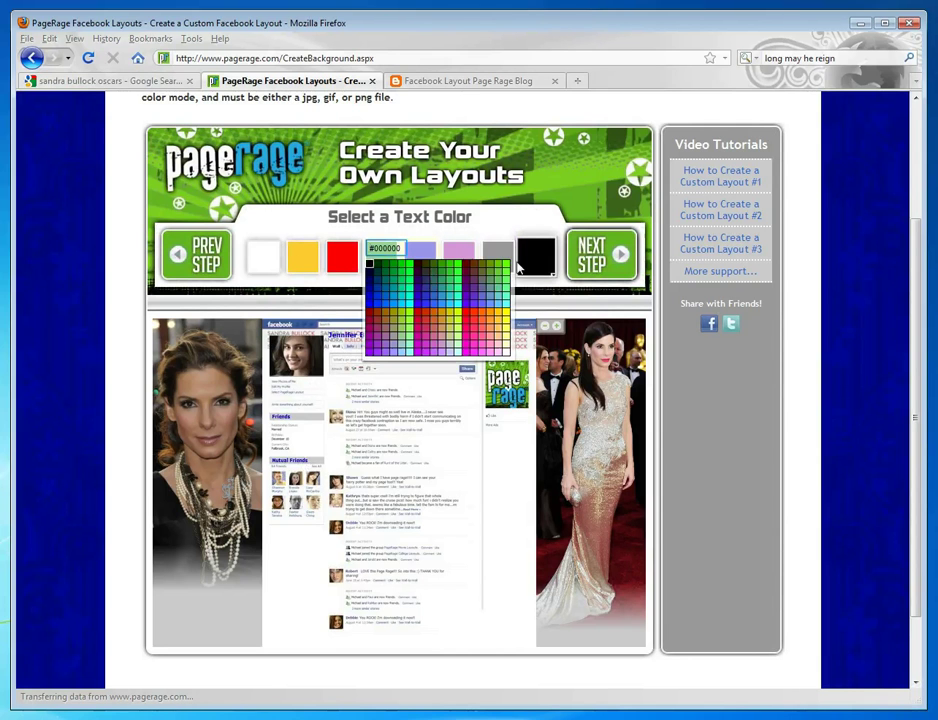
click(395, 270)
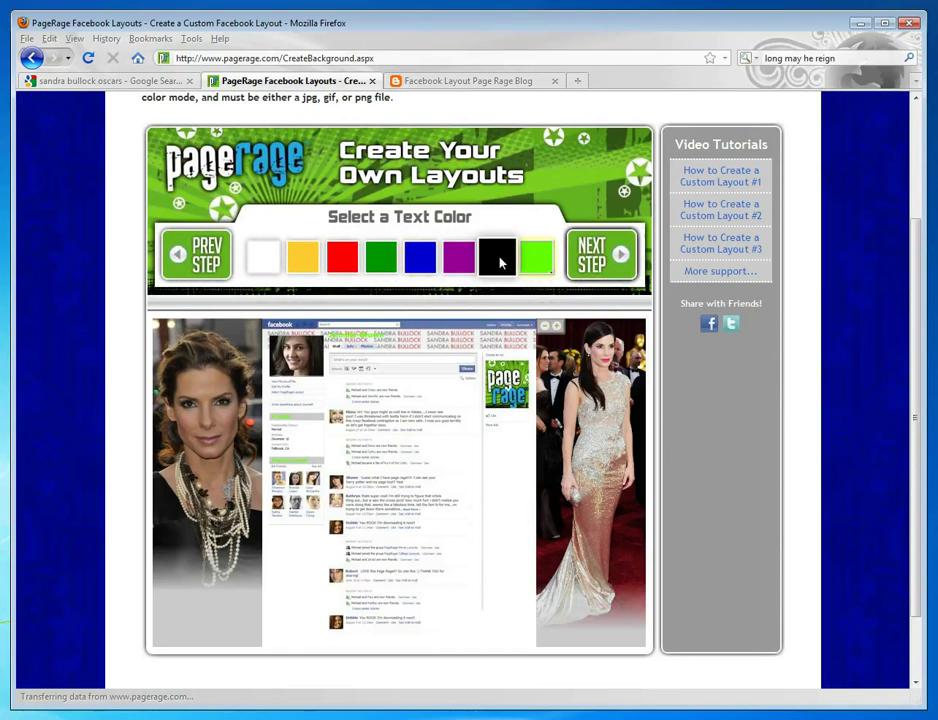
click(502, 256)
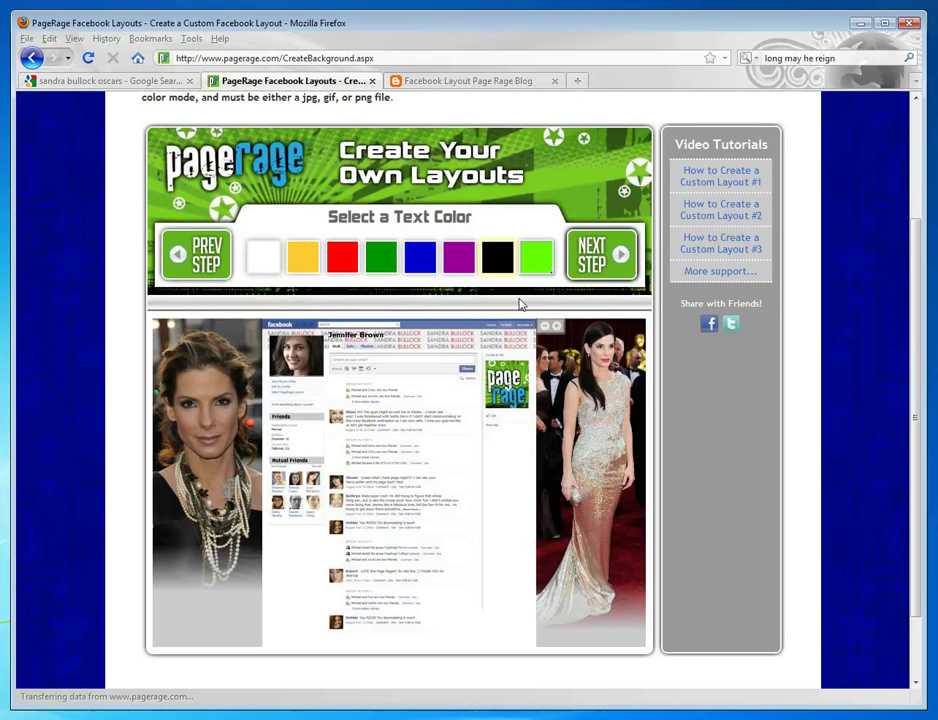
click(605, 249)
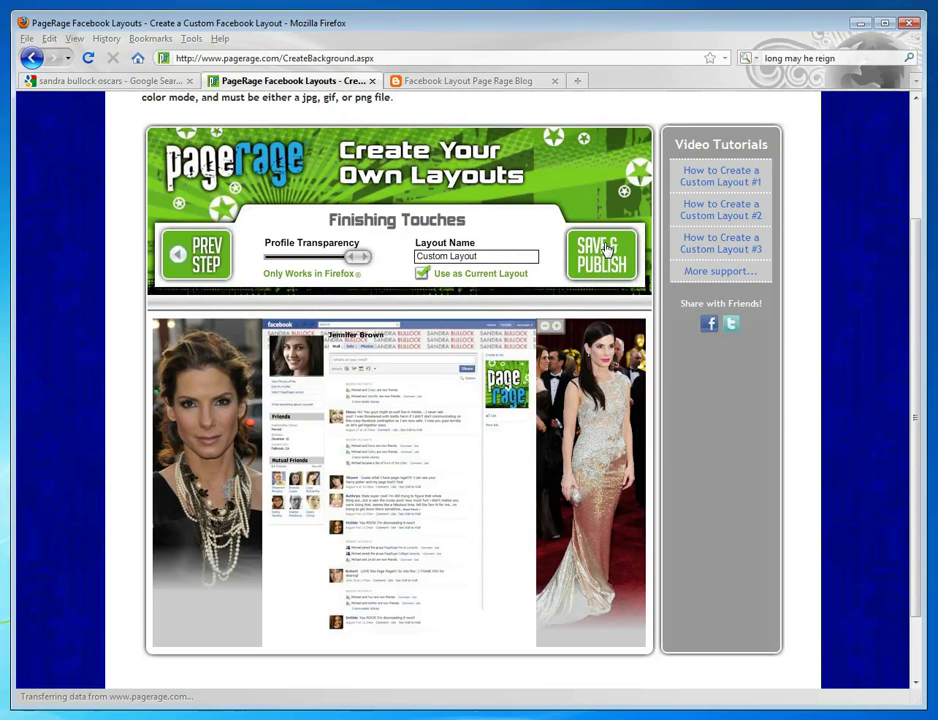
Step: Keep profile transparency fully opaque and rename the layout 'Sandra Bullock'
drag(357, 256, 314, 254)
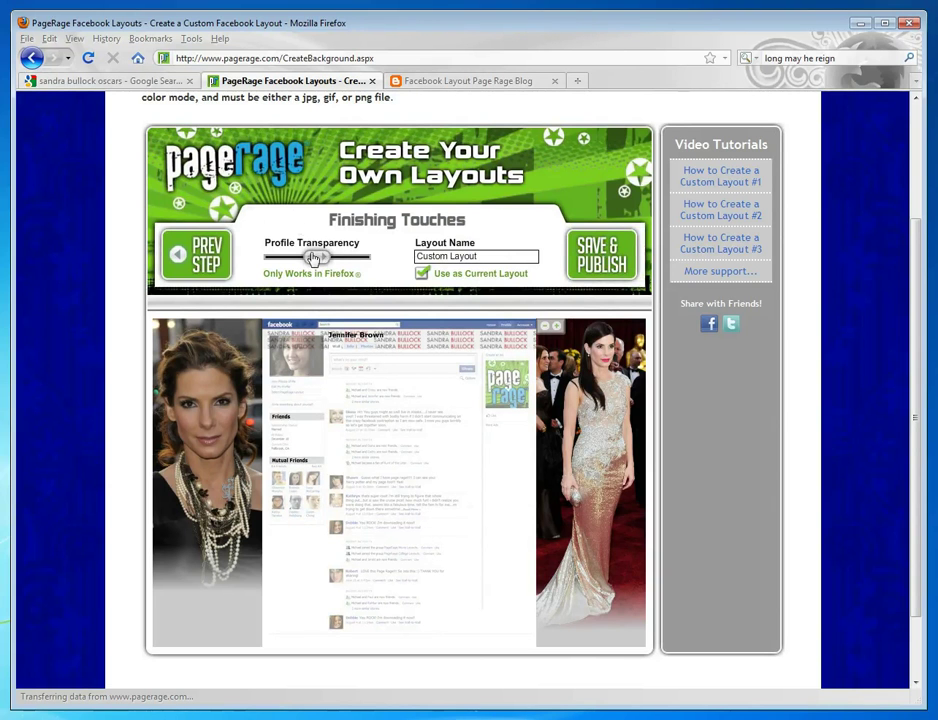
drag(316, 256, 403, 259)
key(ctrl+a)
text(Sandra B)
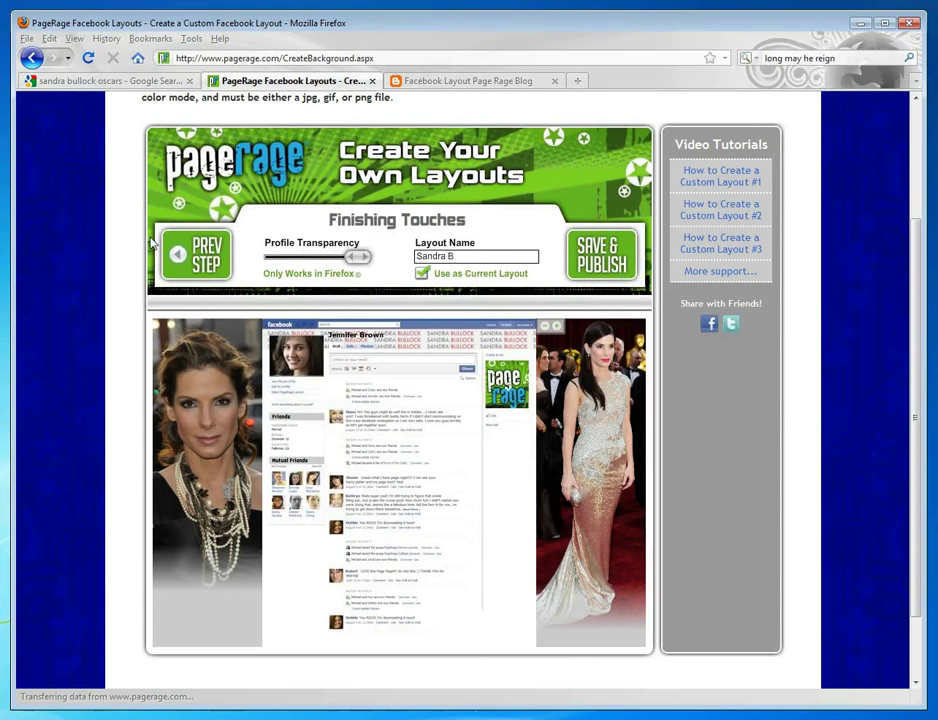
text(ullock)
key(BackSpace)
key(BackSpace)
key(BackSpace)
text(ock)
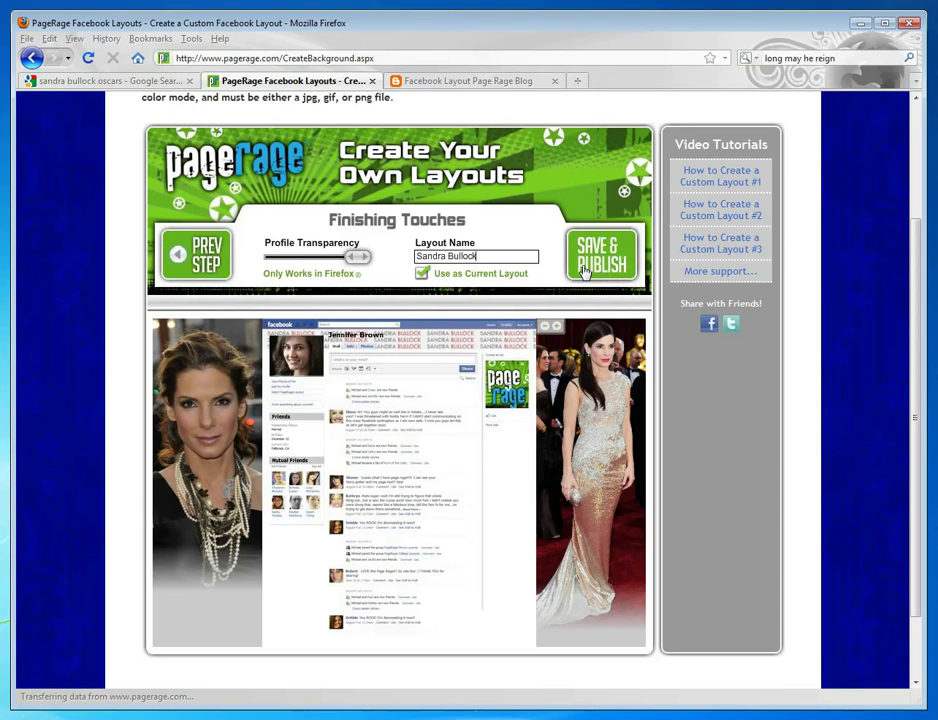
Step: Scroll the PageRage Blog post down to the Sandra Bullock pod and layout screenshots
click(513, 82)
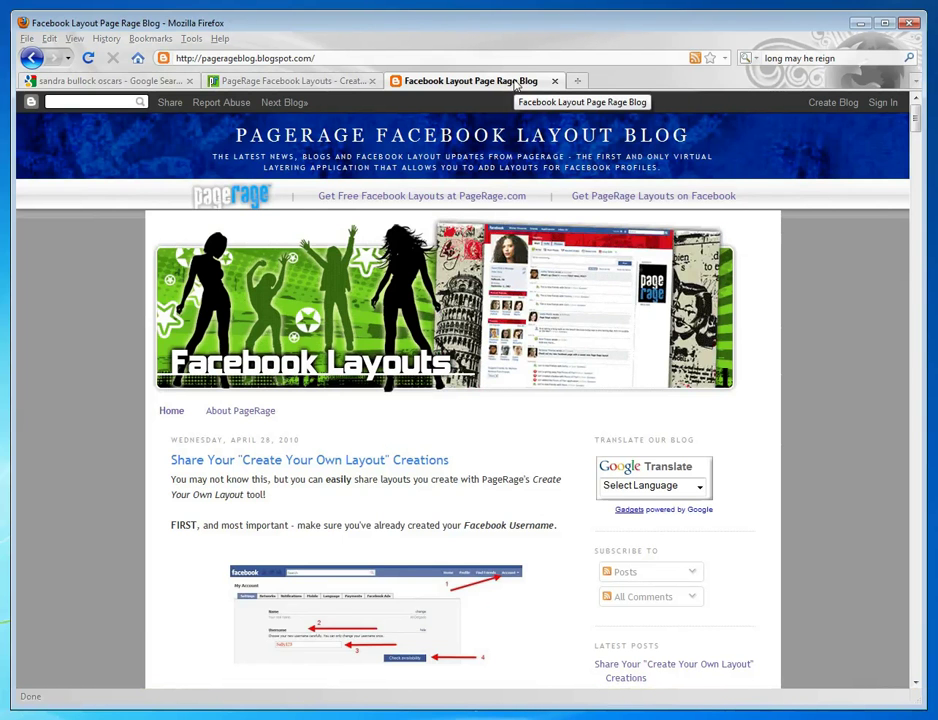
scroll(524, 233, down, 5)
scroll(522, 238, down, 2)
scroll(519, 242, down, 8)
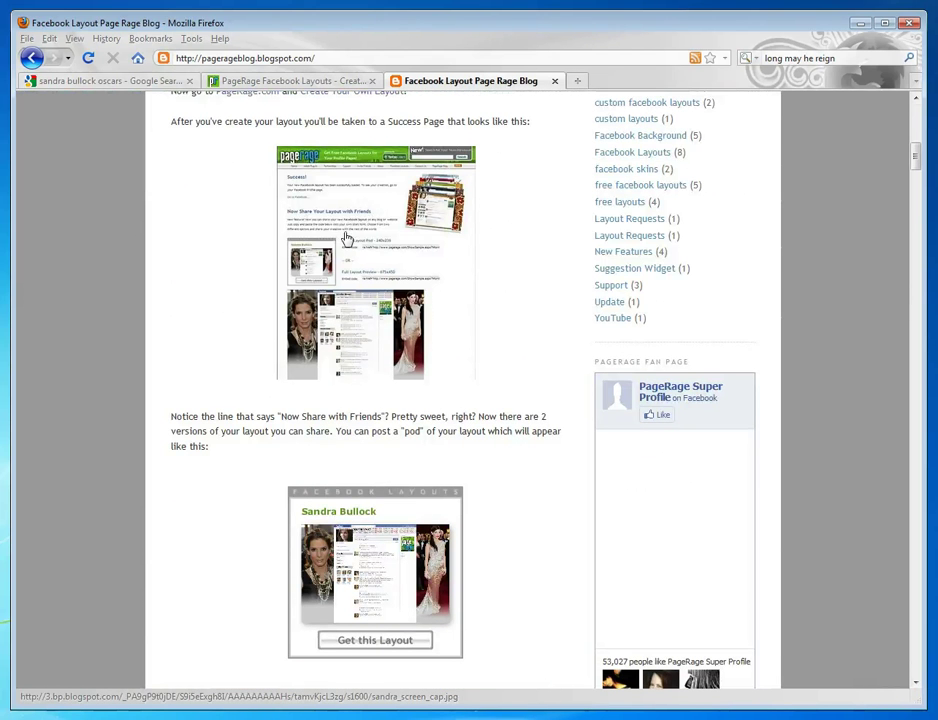
scroll(346, 238, down, 6)
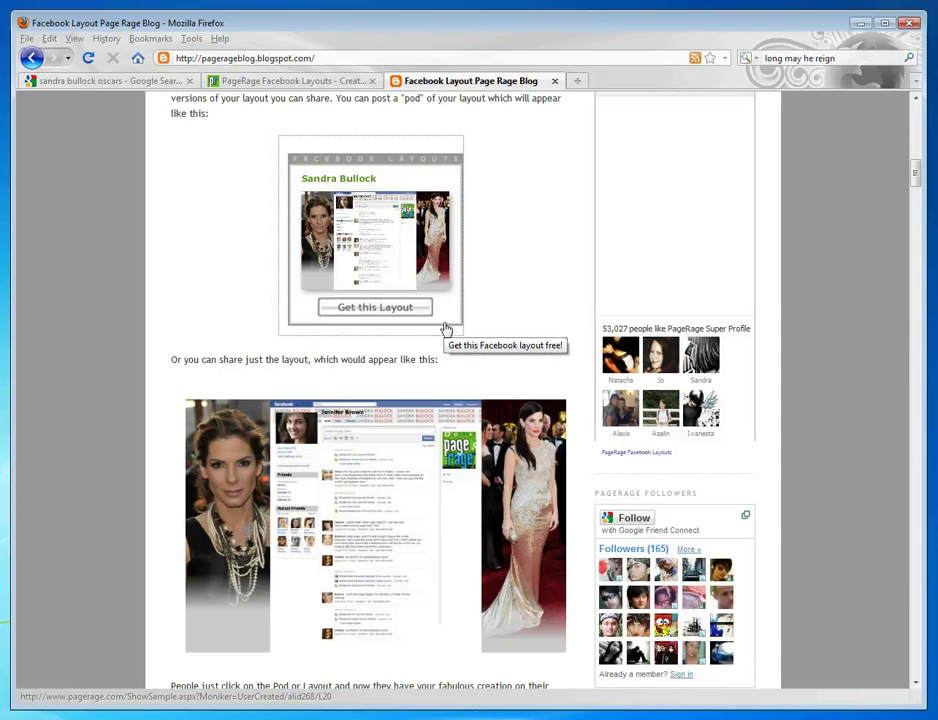
scroll(160, 262, down, 3)
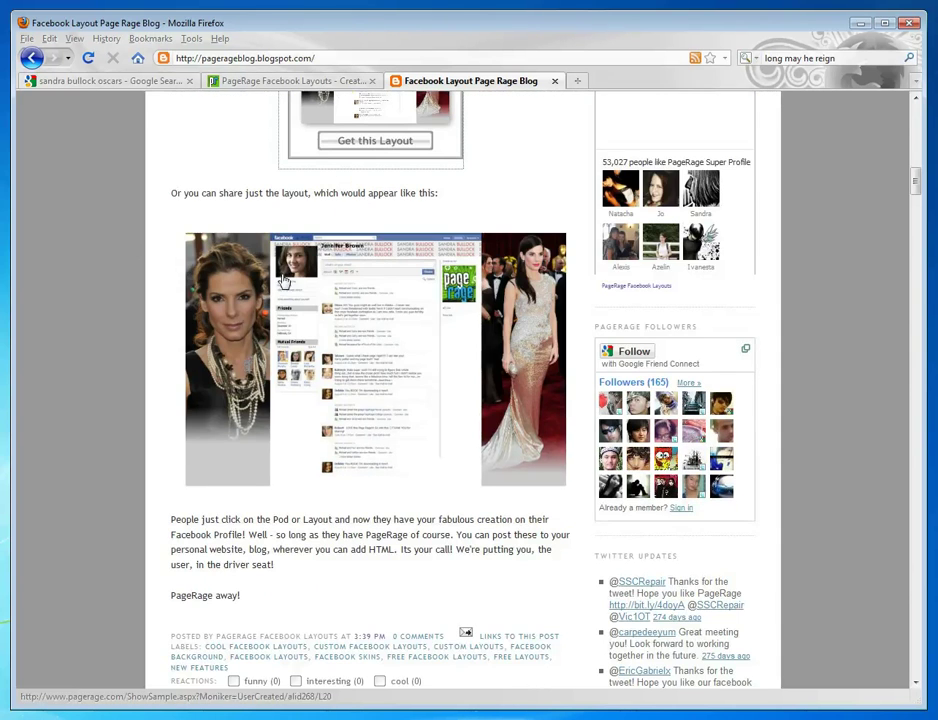